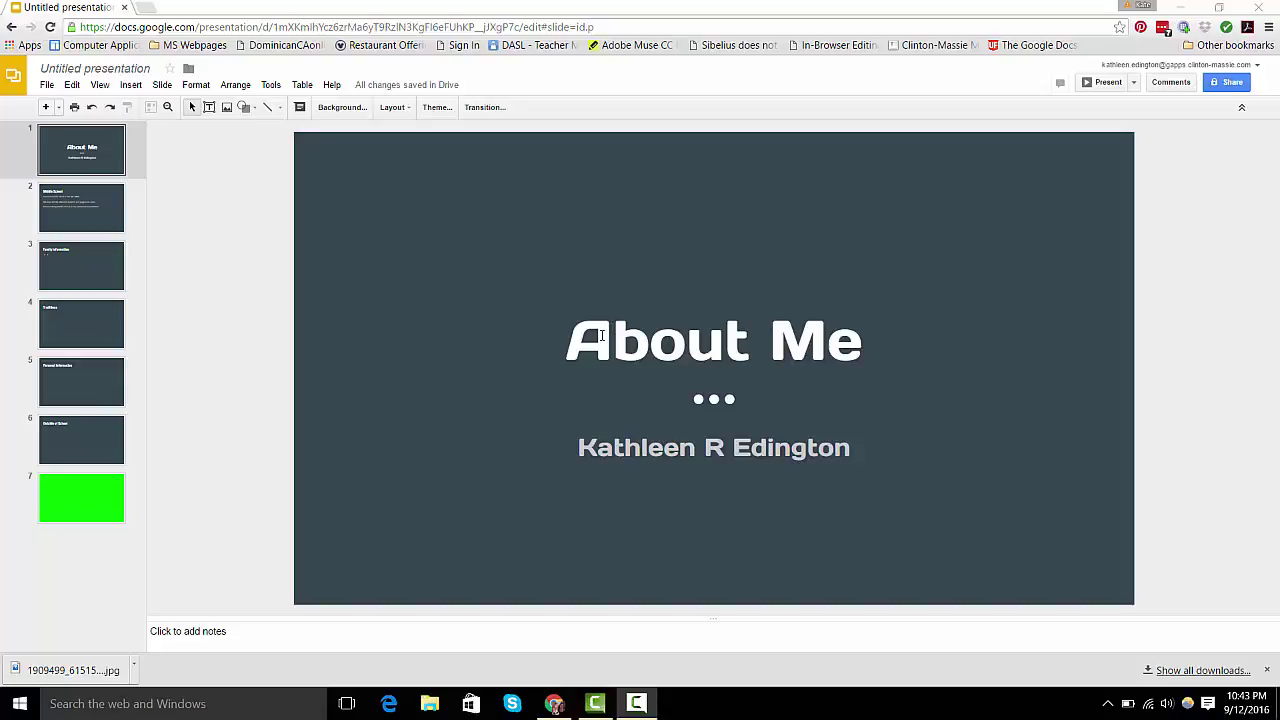
Step: Select the 'About Me' title text box on slide 1
click(601, 335)
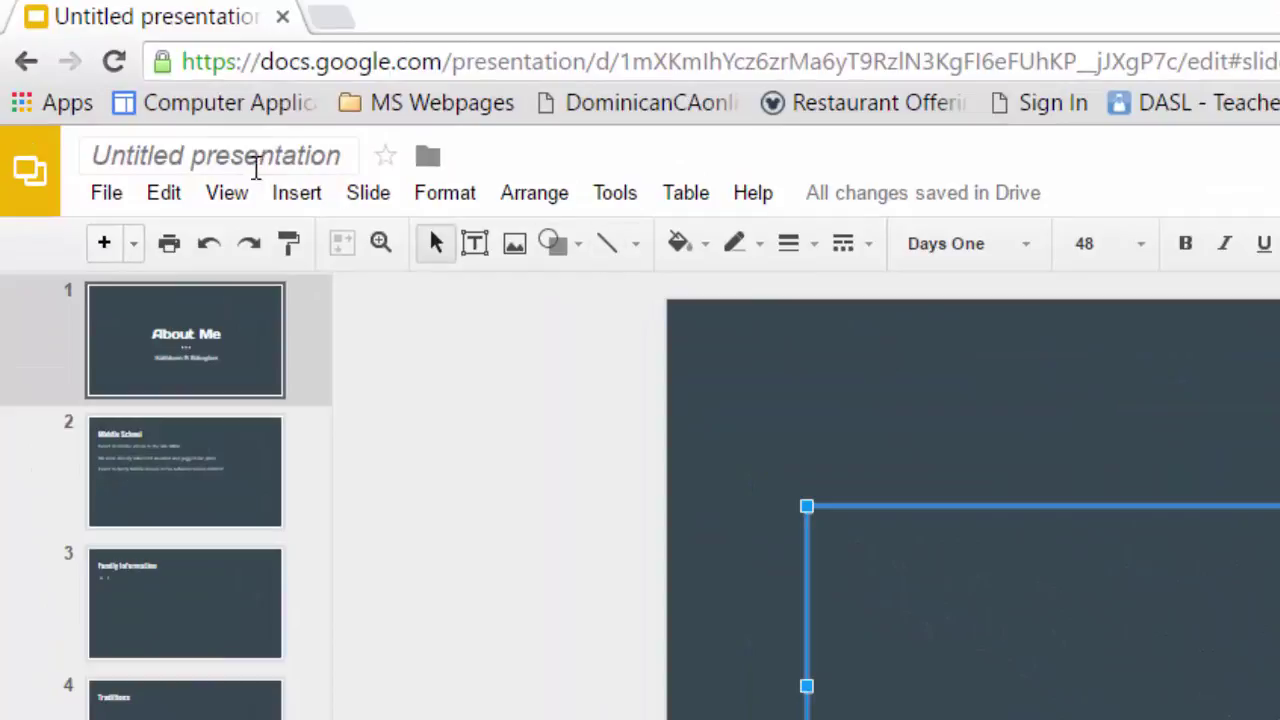
Step: Animate the 'About Me' title with Zoom in, On click at Fast speed, and play the preview
click(310, 202)
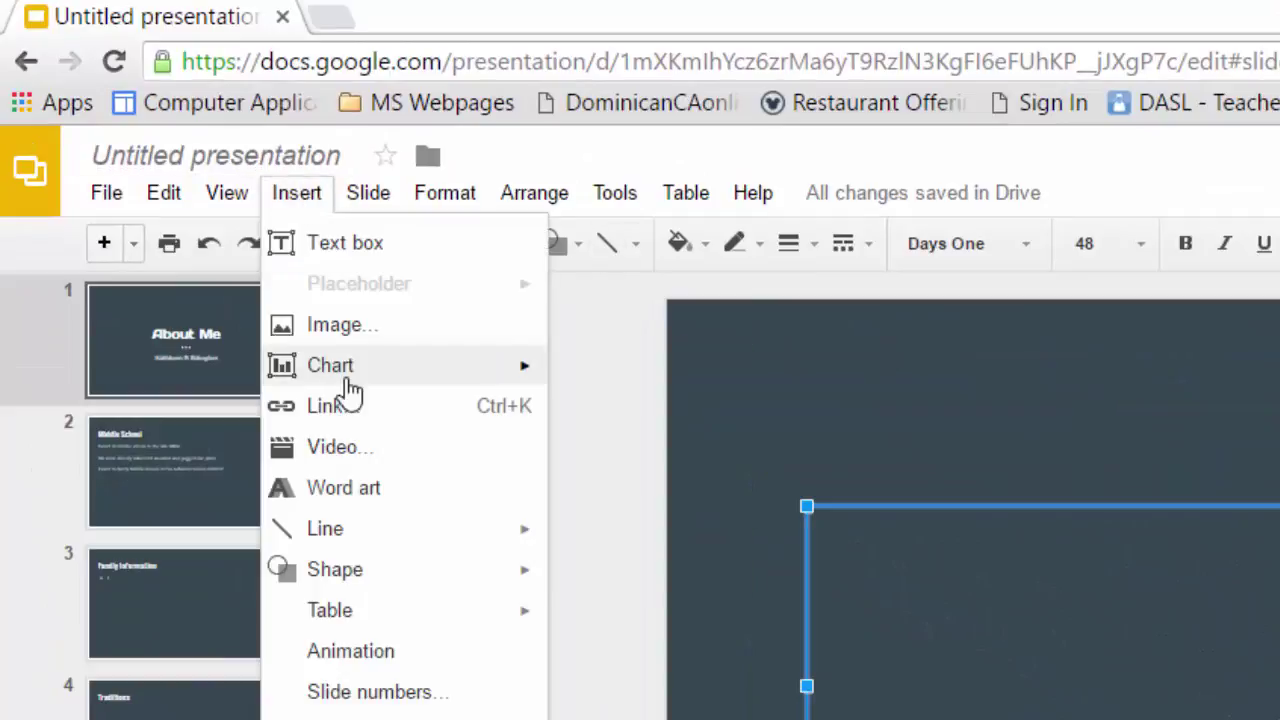
mouse_move(376, 628)
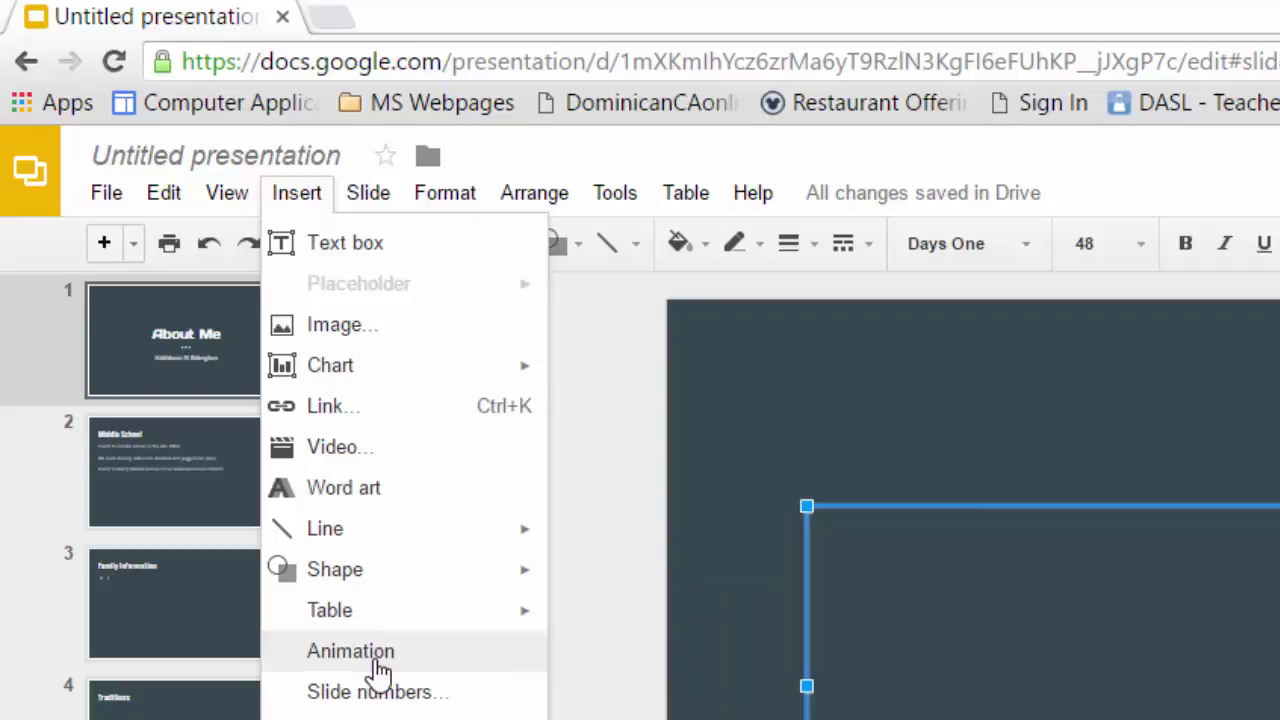
click(372, 662)
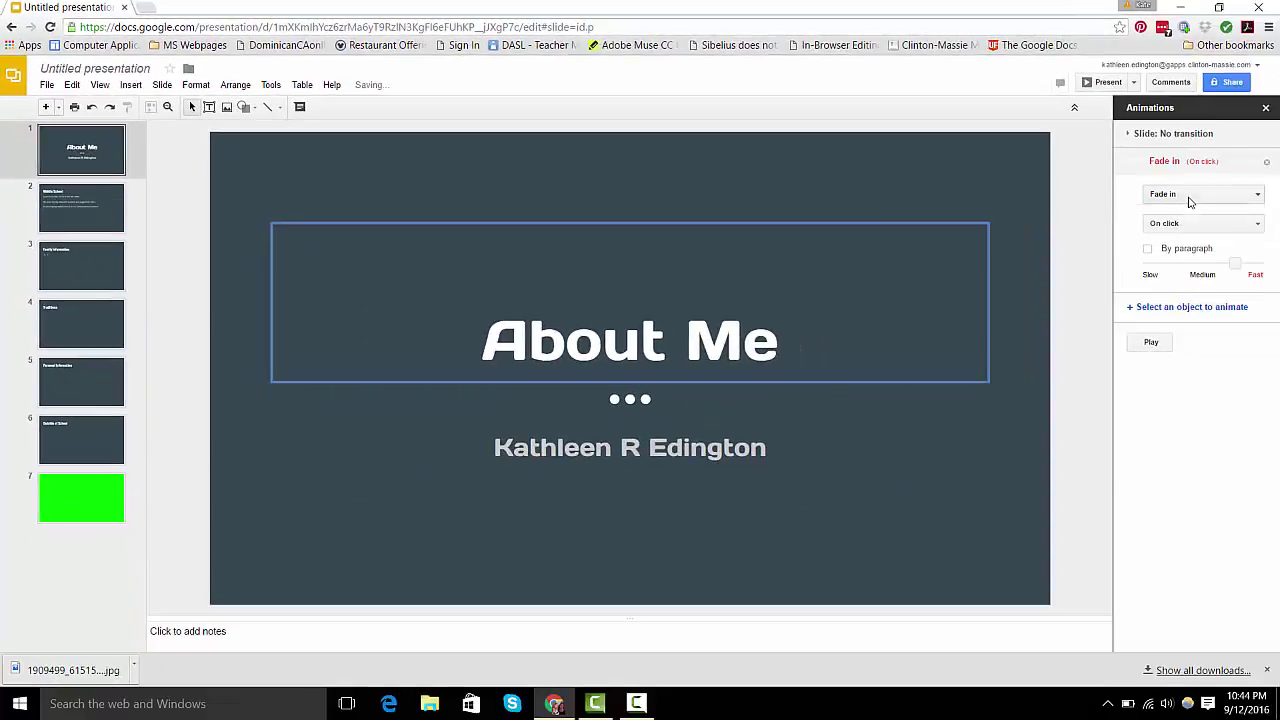
click(1188, 199)
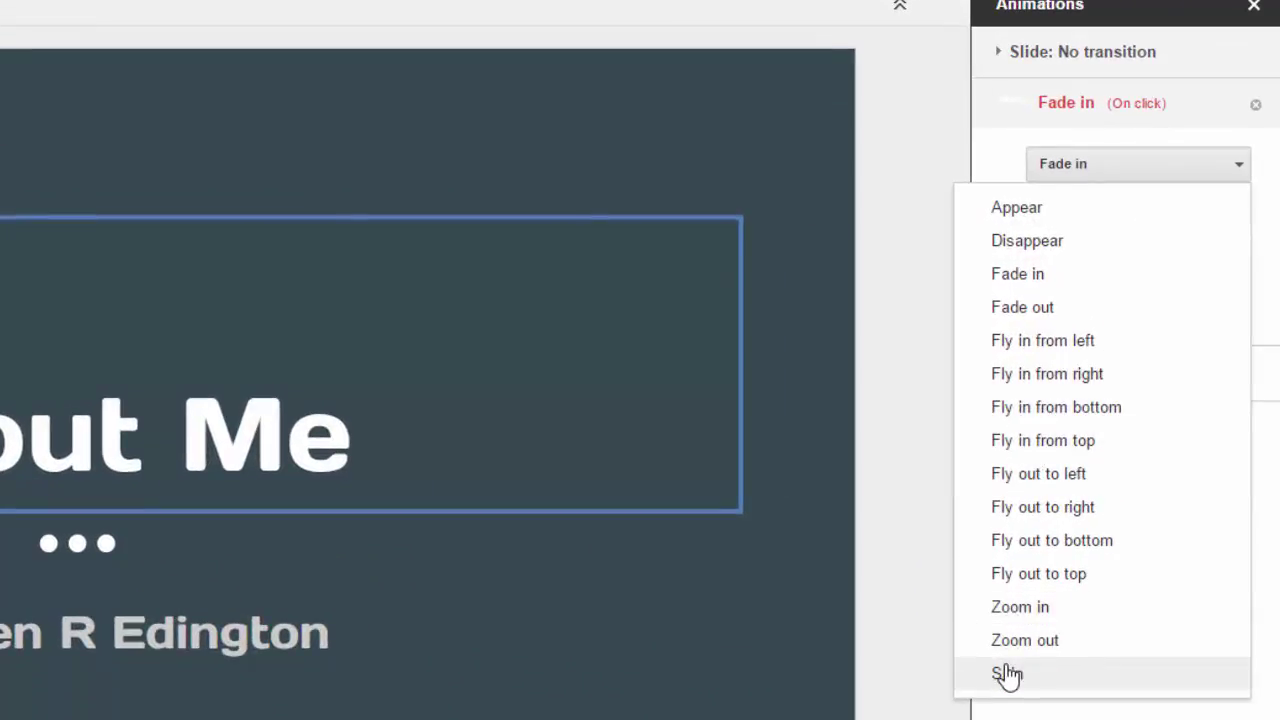
click(1015, 612)
click(1137, 216)
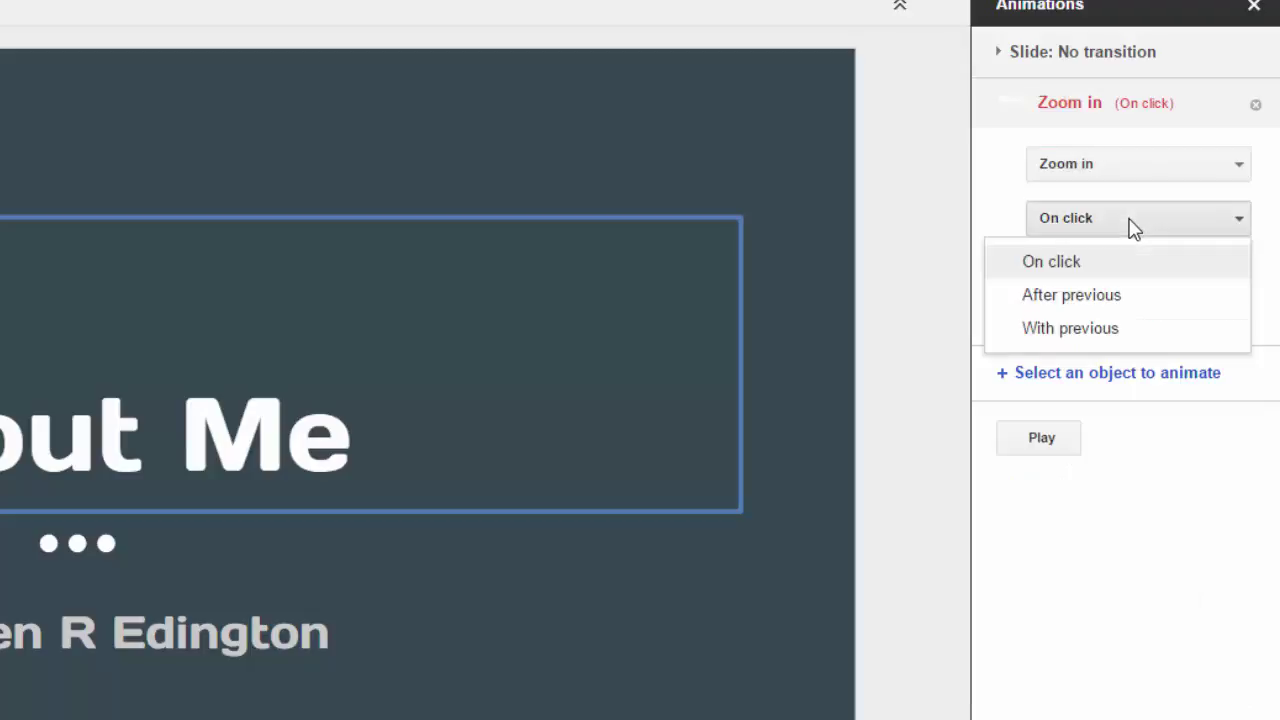
click(1088, 274)
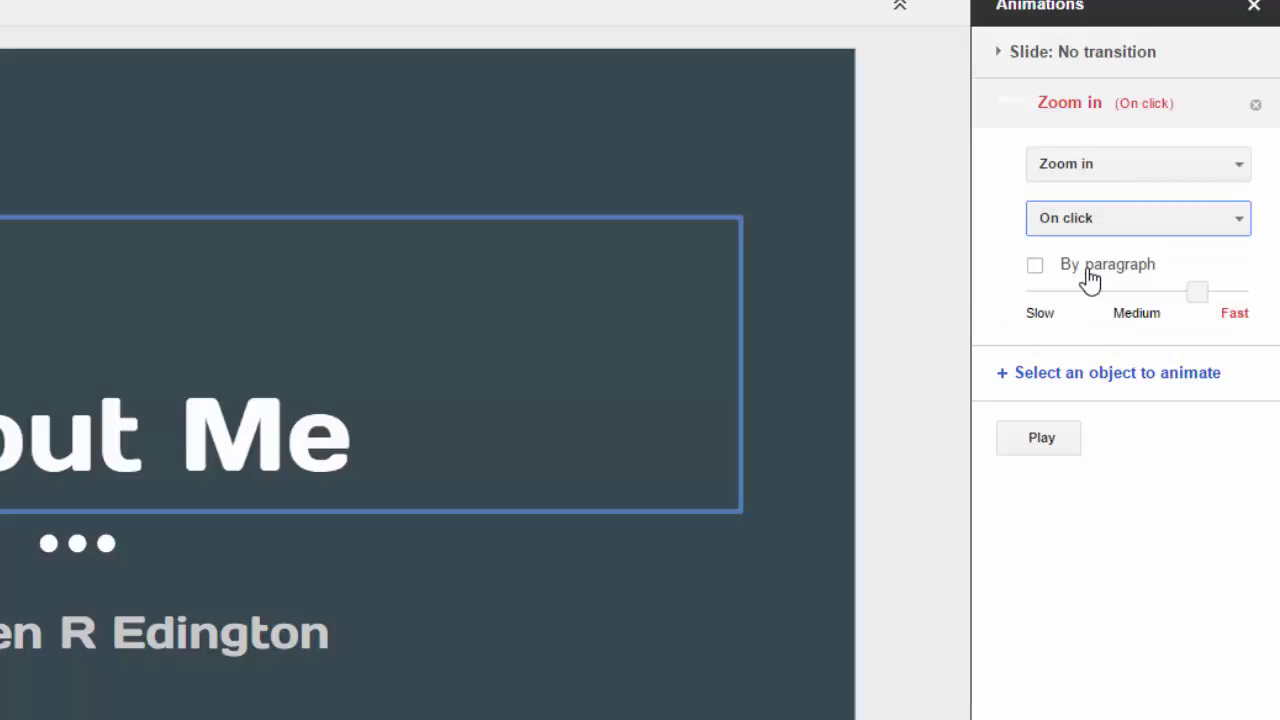
click(1044, 446)
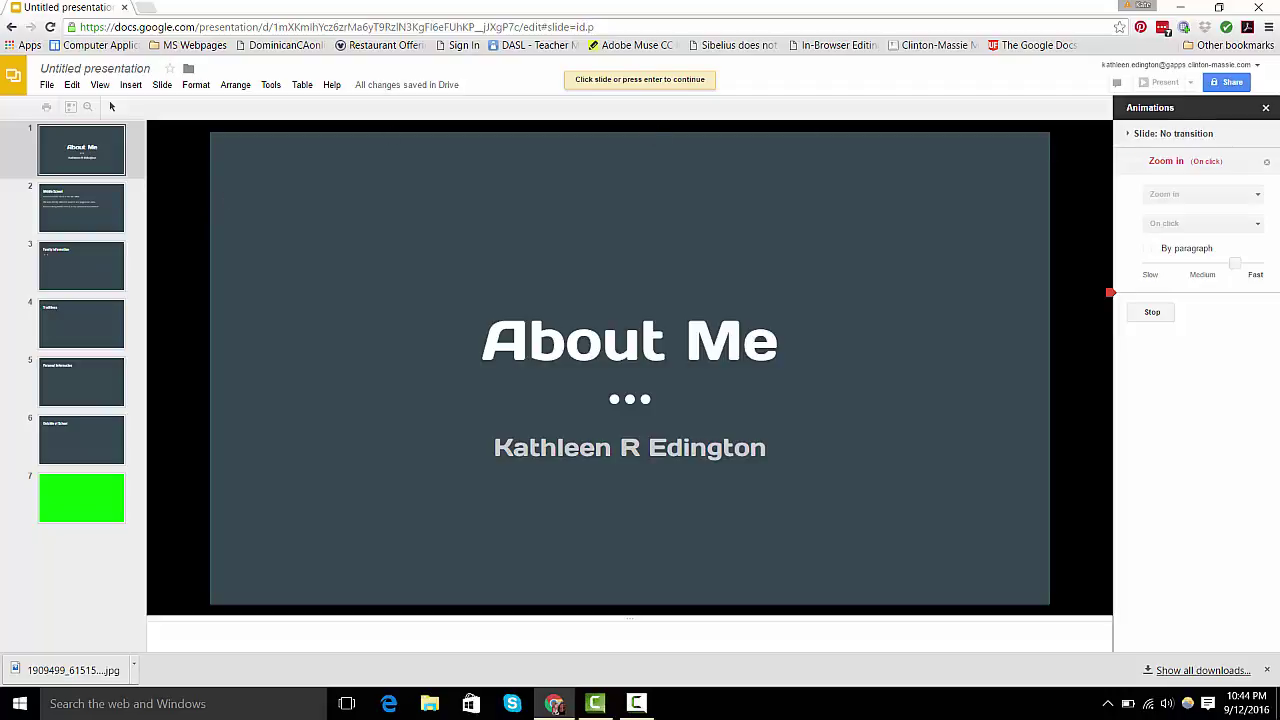
Step: Apply a Flip transition to slide 1, preview it, then open the Middle School slide
click(1266, 108)
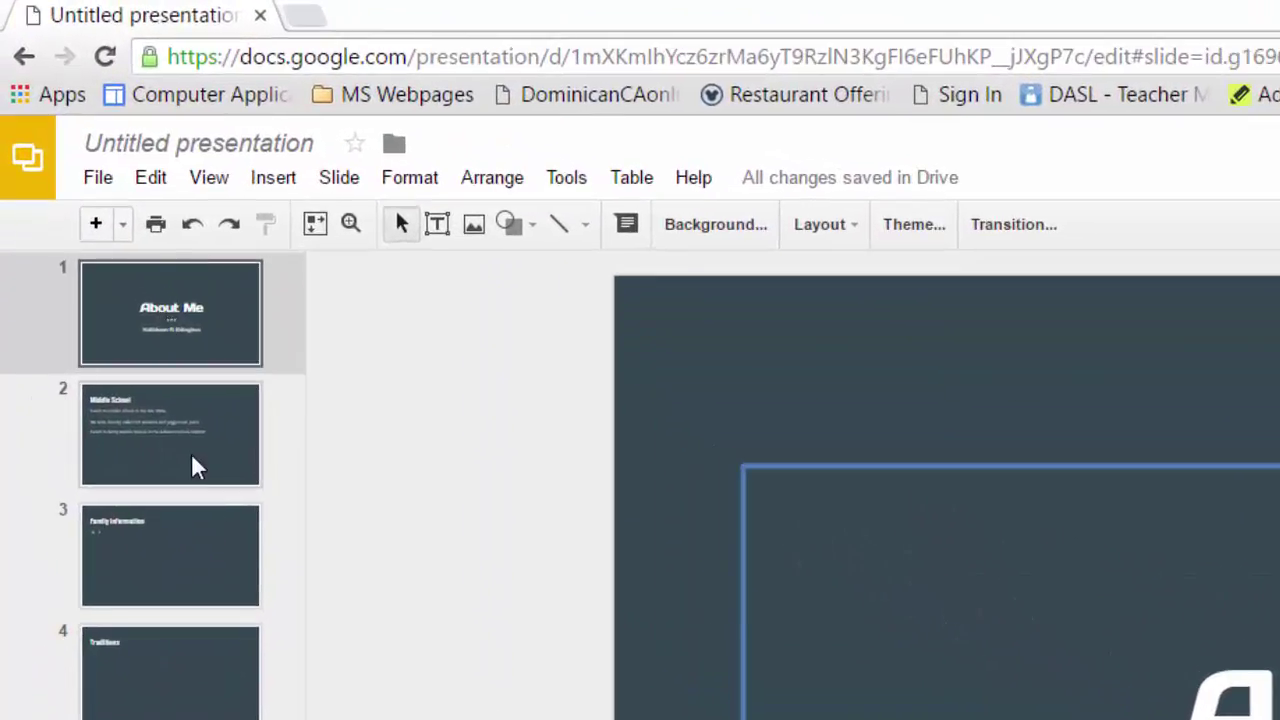
click(191, 453)
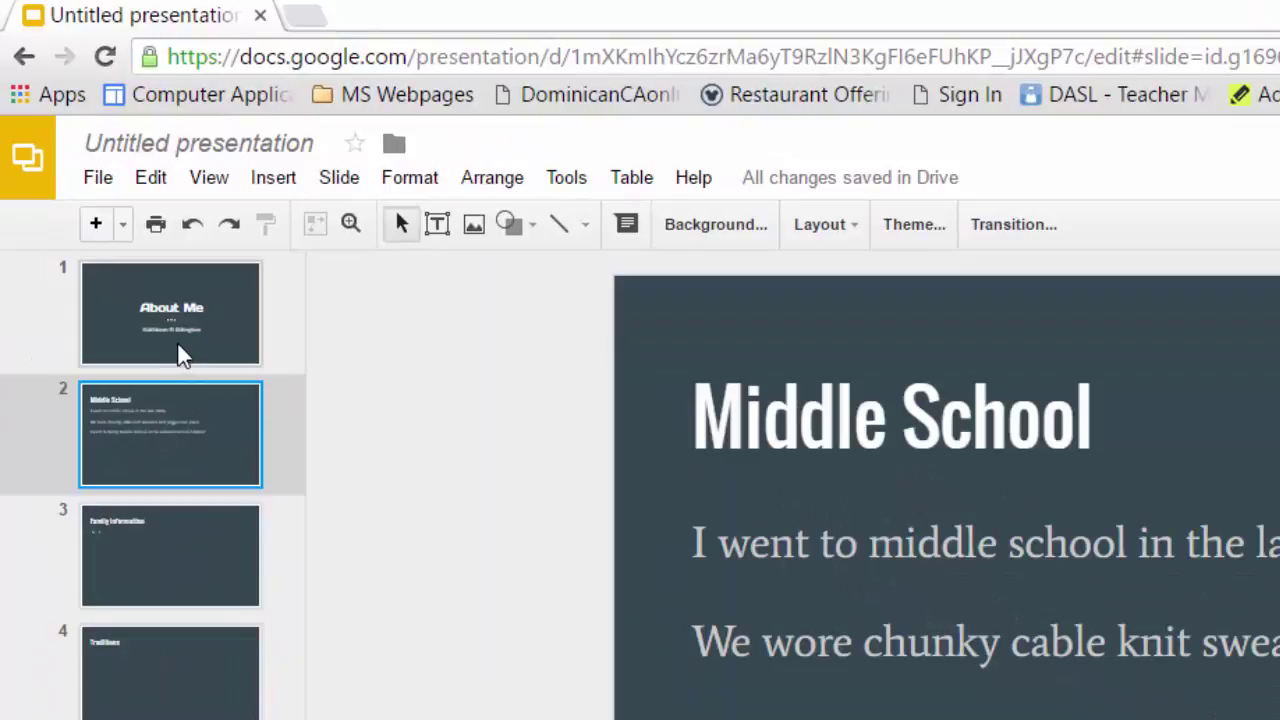
click(175, 334)
right_click(175, 336)
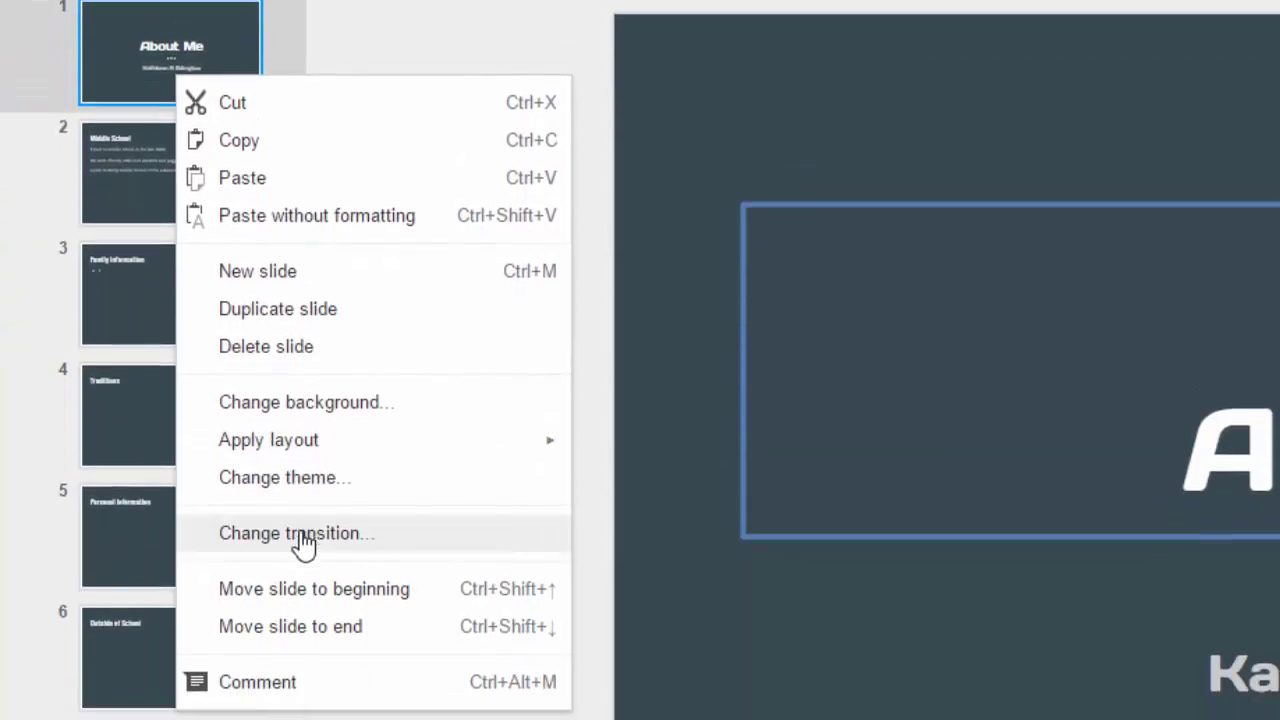
click(300, 535)
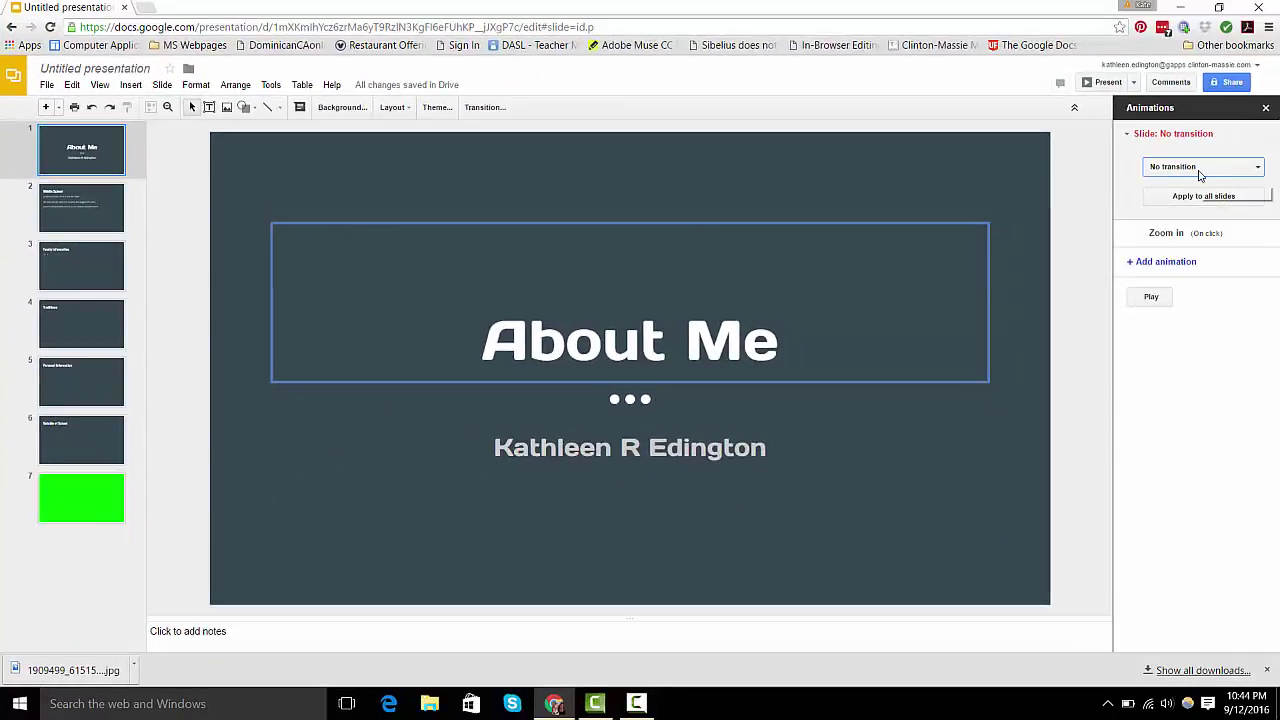
click(1200, 168)
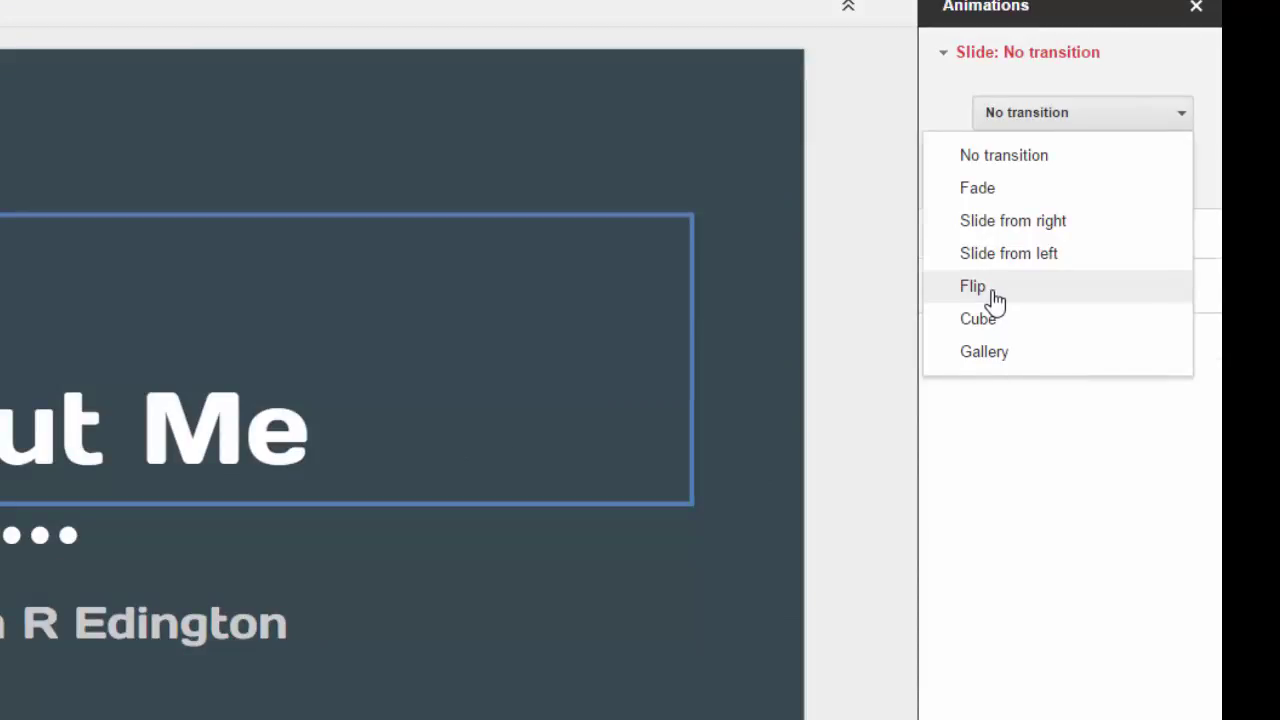
click(995, 300)
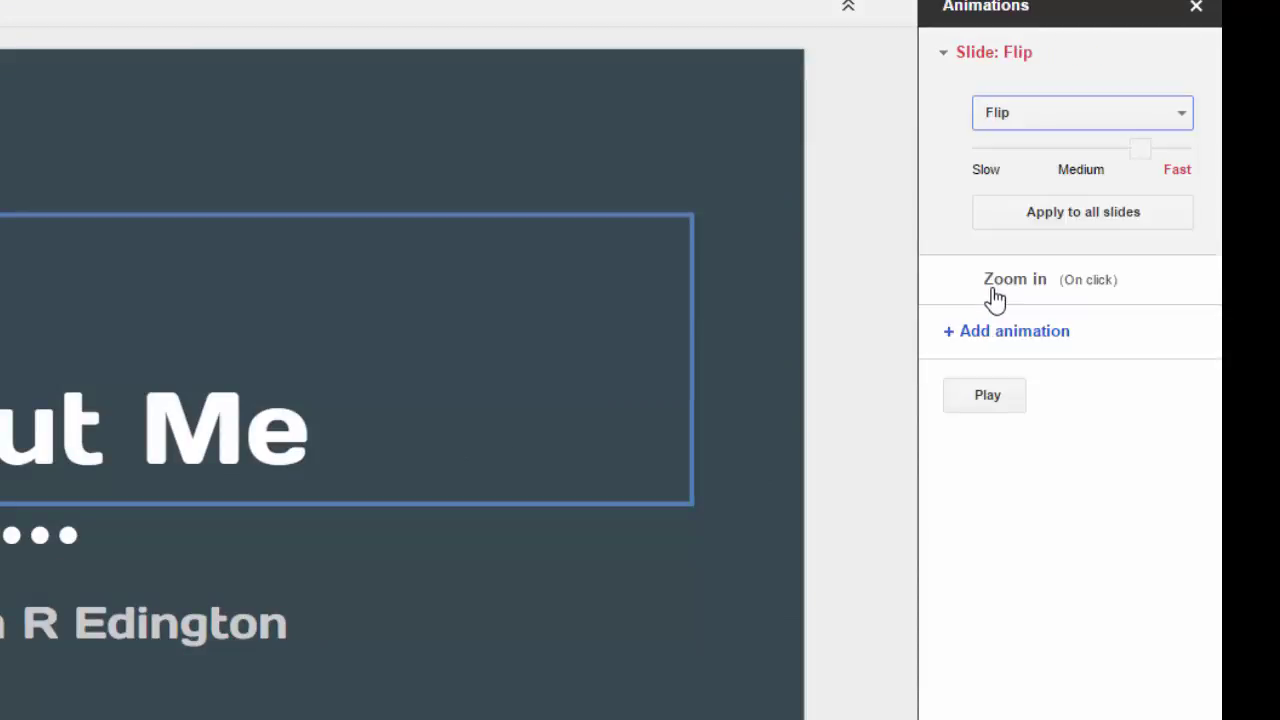
click(995, 398)
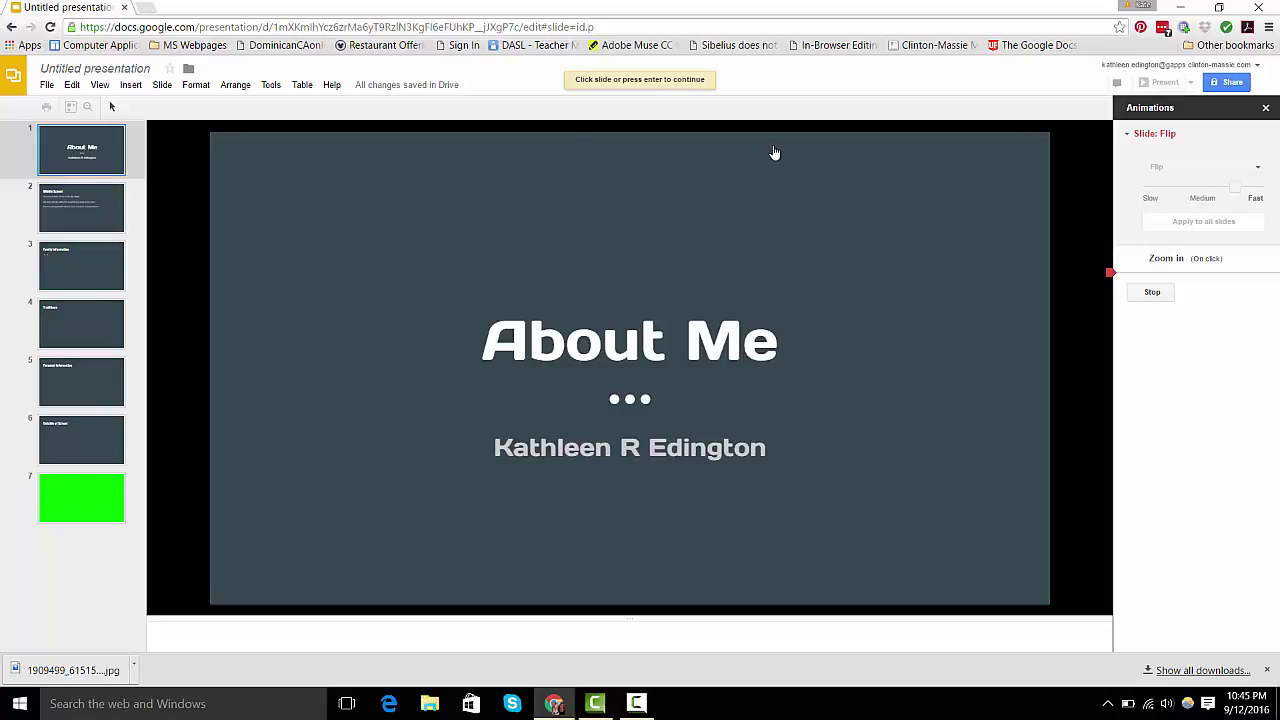
click(709, 185)
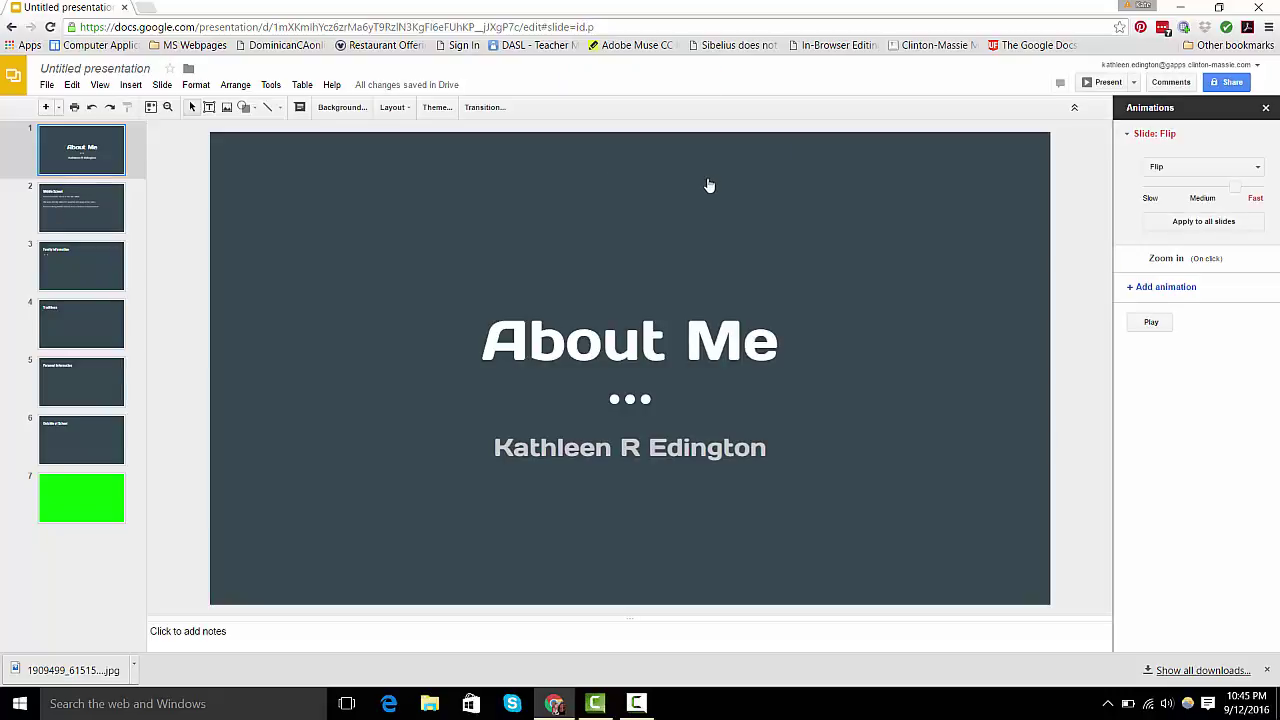
click(70, 209)
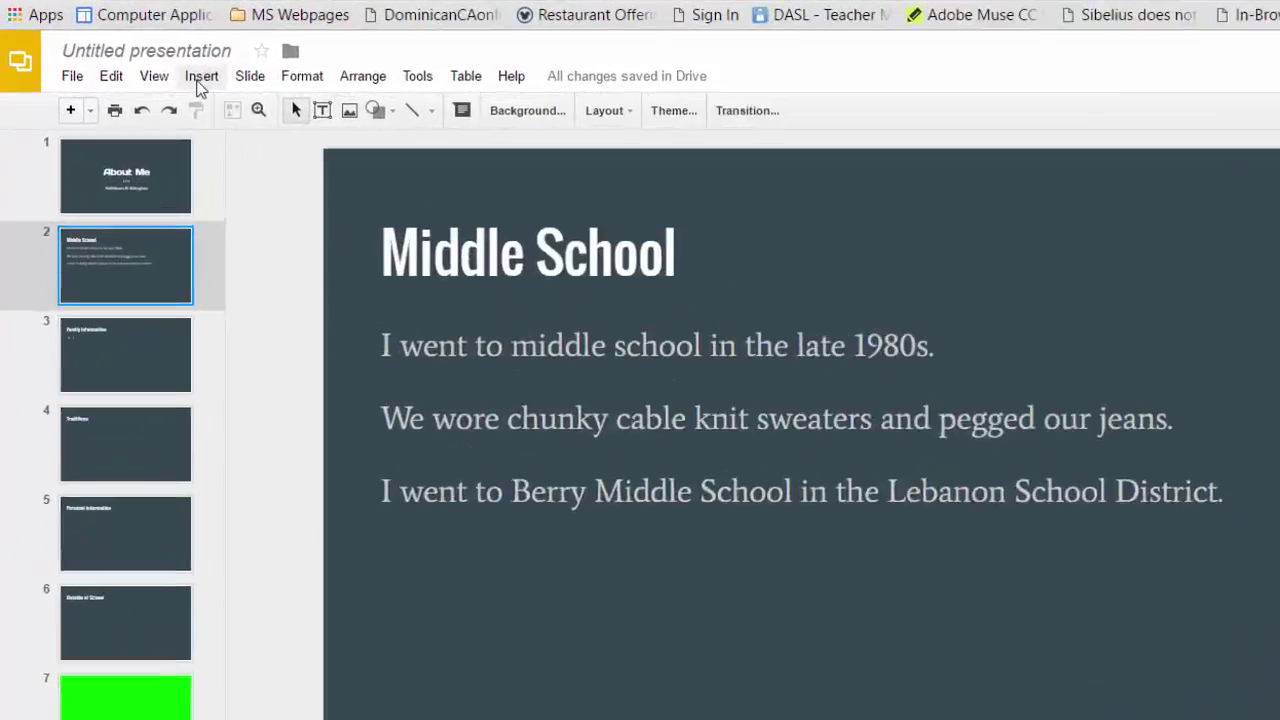
Step: Upload the four-photo middle-school strip and place it below the bullet text
click(131, 85)
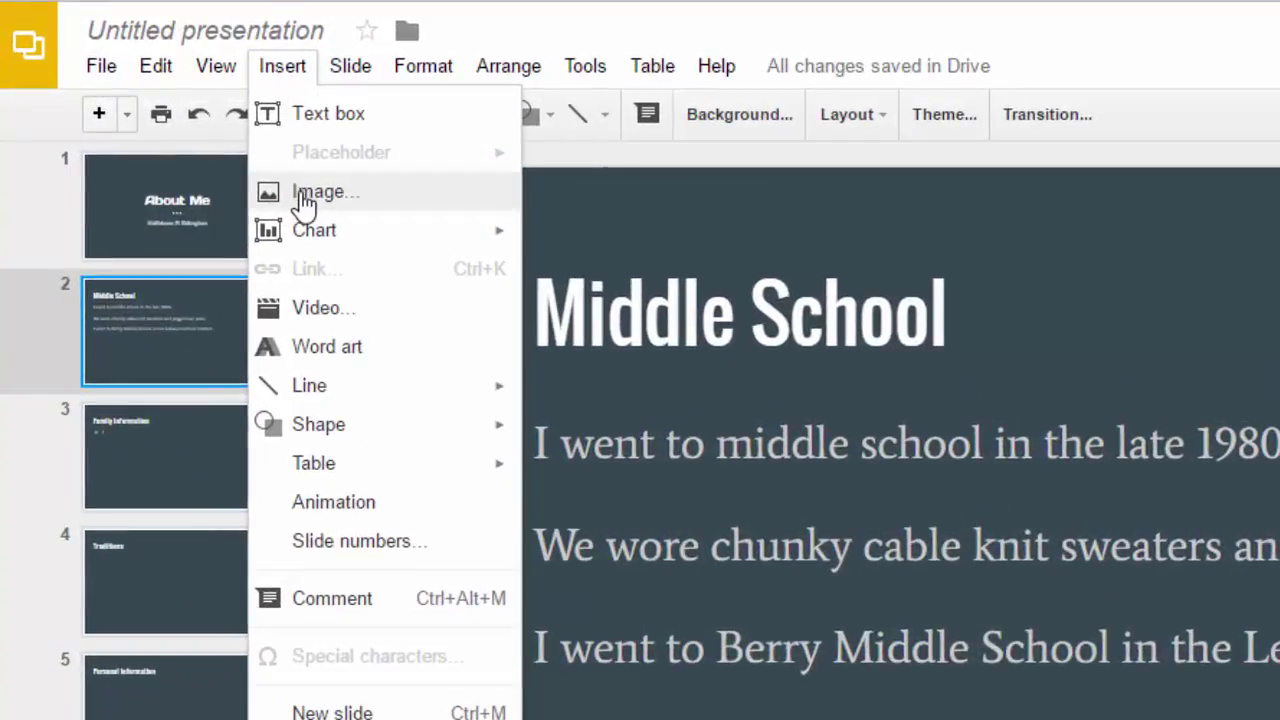
click(303, 195)
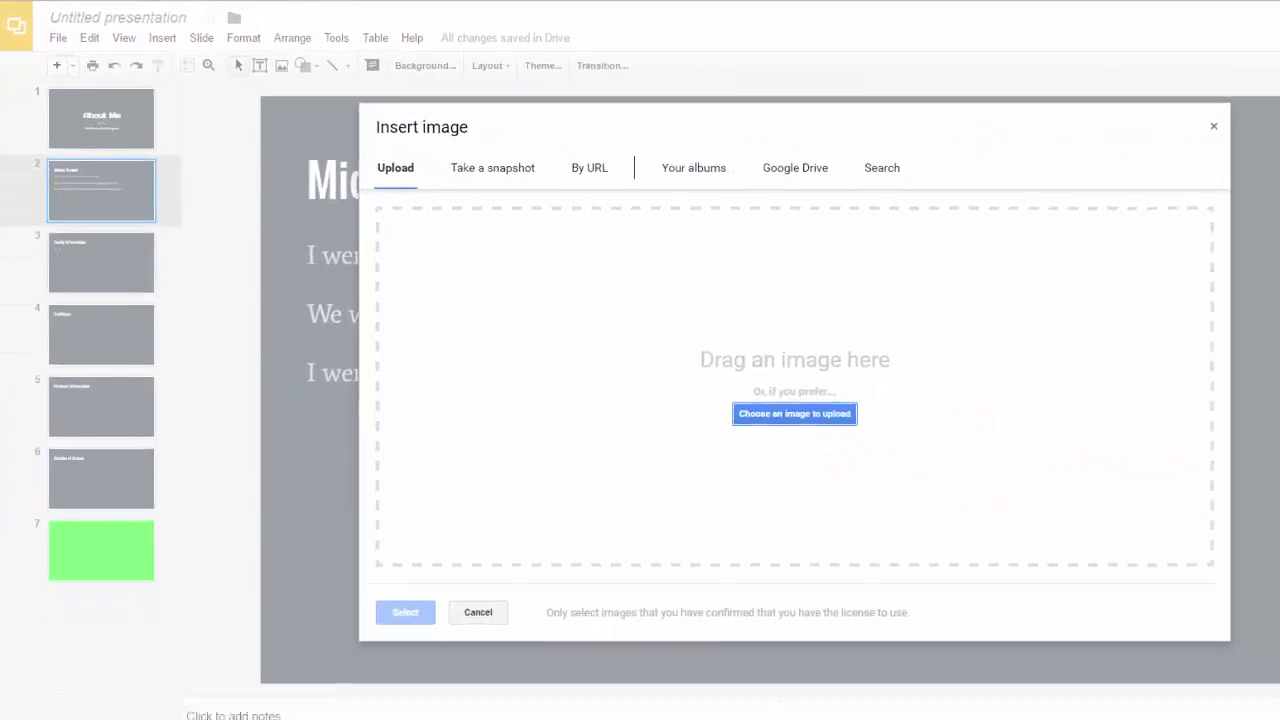
drag(180, 677, 742, 292)
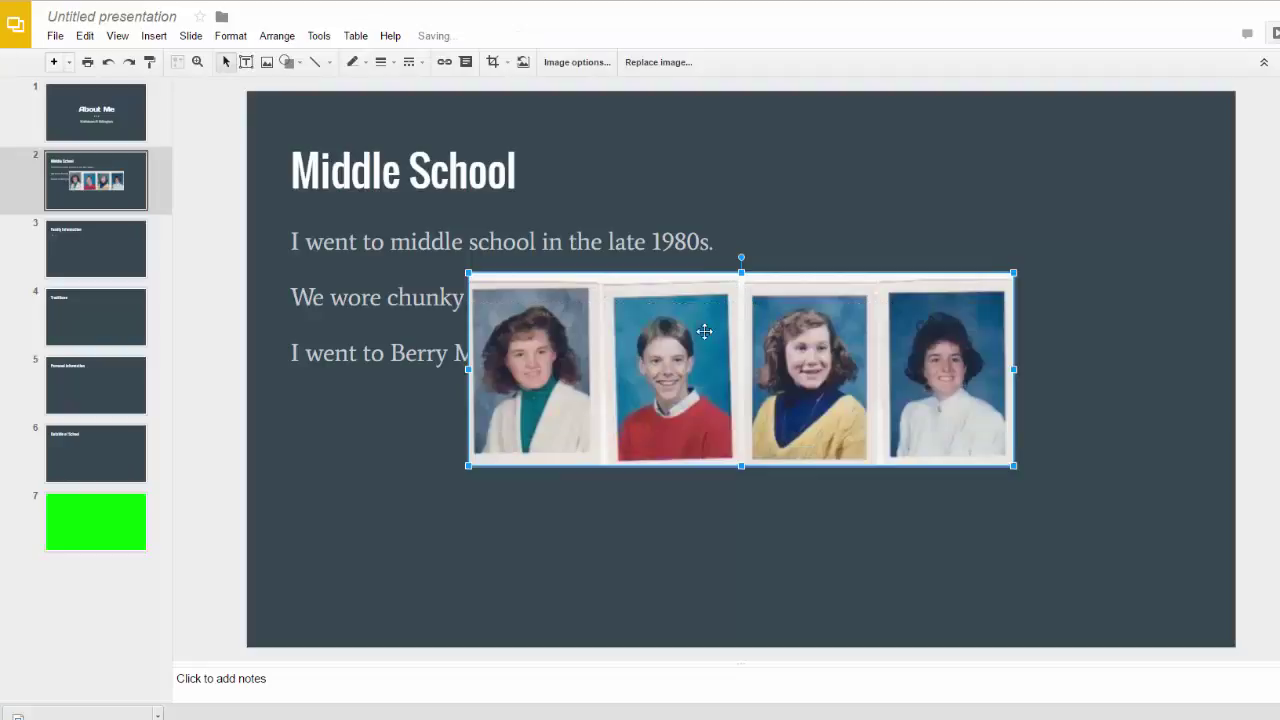
drag(723, 331, 749, 449)
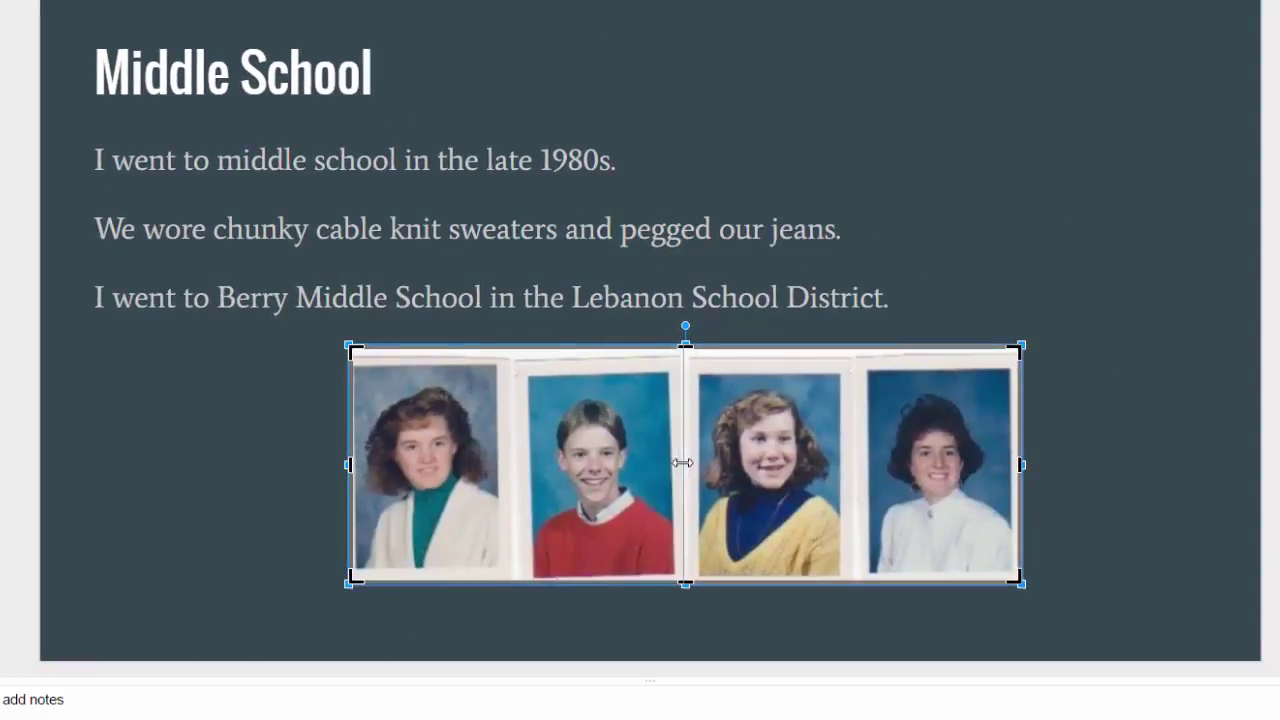
Step: Undo an accidental crop squeeze and leave crop mode with the strip unchanged
drag(677, 461, 681, 463)
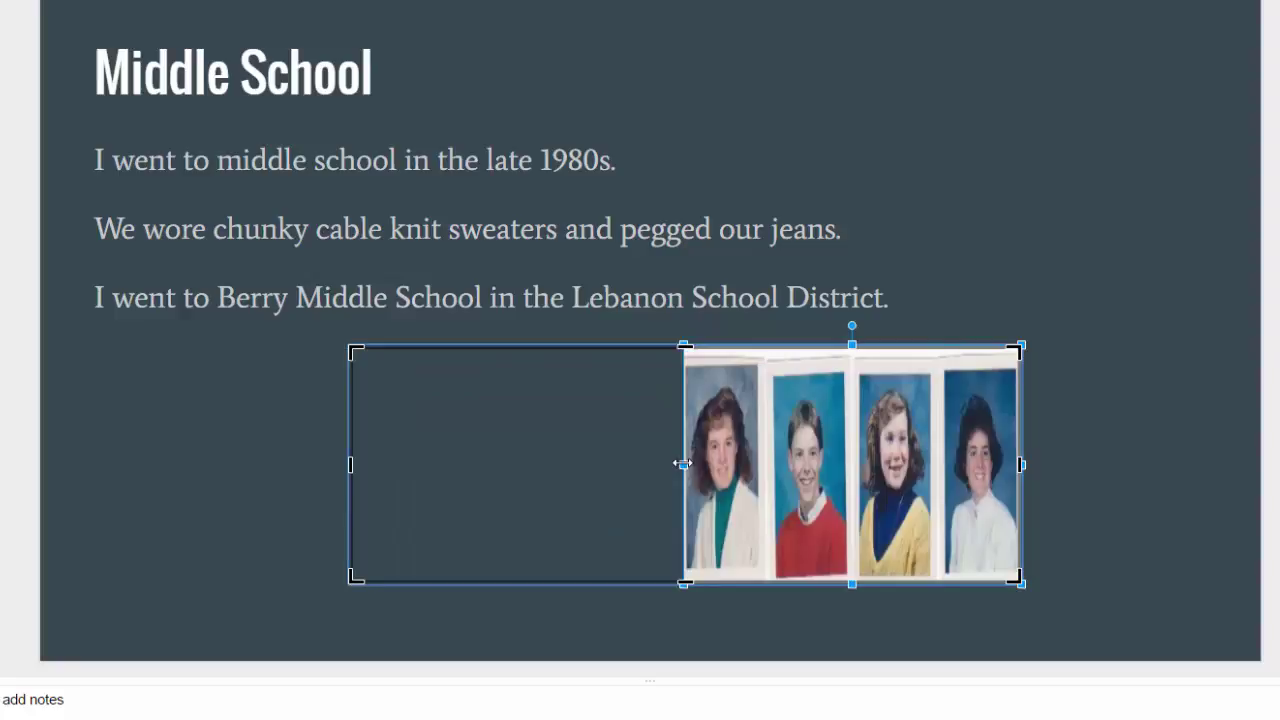
key(ctrl+z)
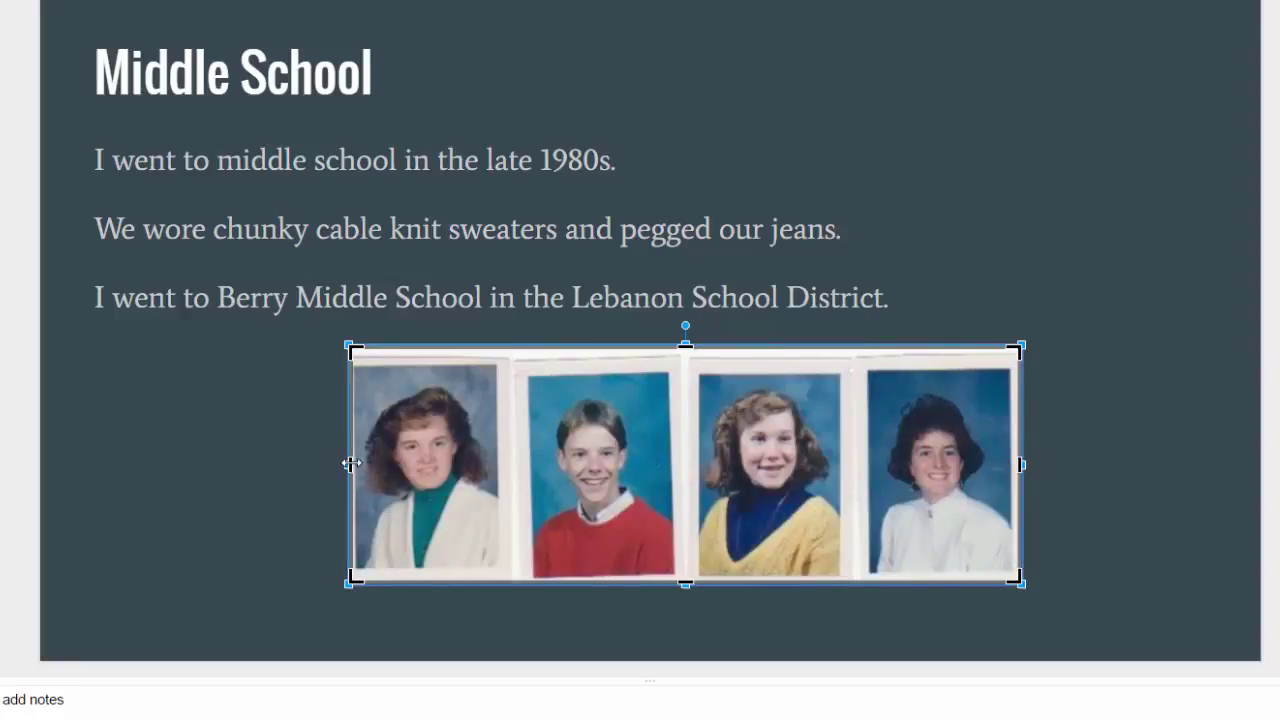
key(Return)
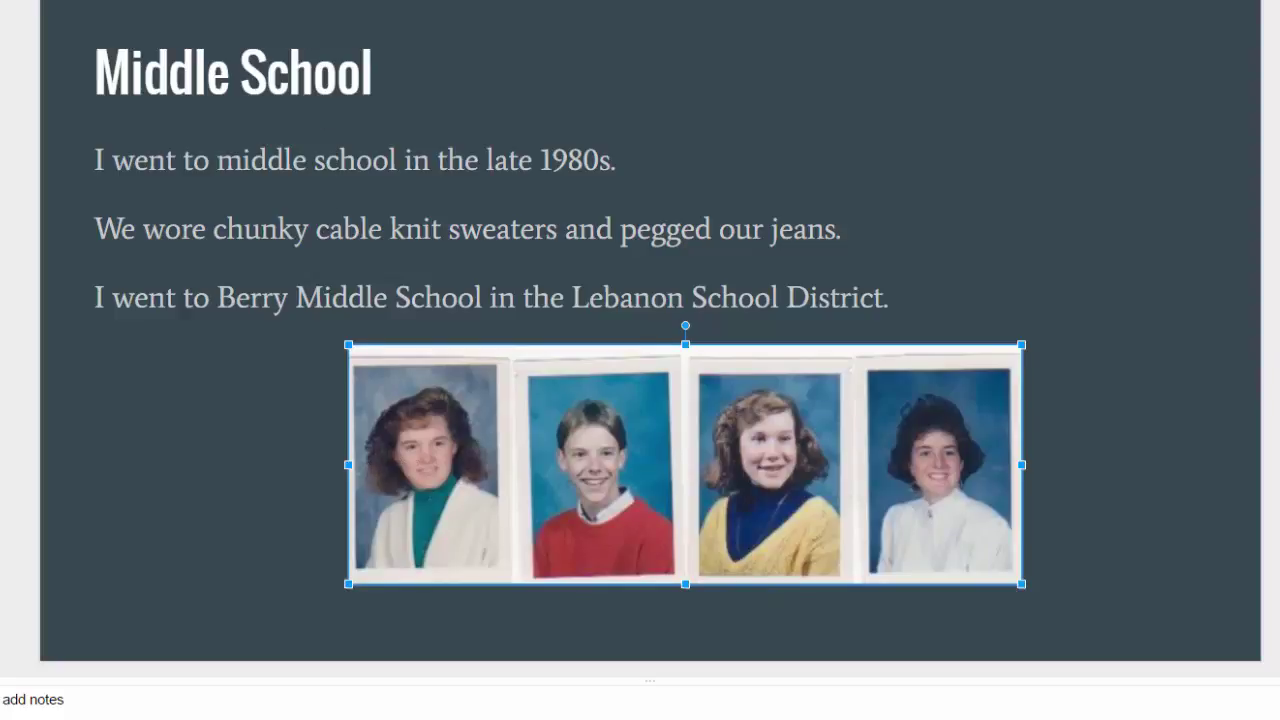
Step: Crop both sides of the strip down to the yellow-sweater portrait
double_click(383, 486)
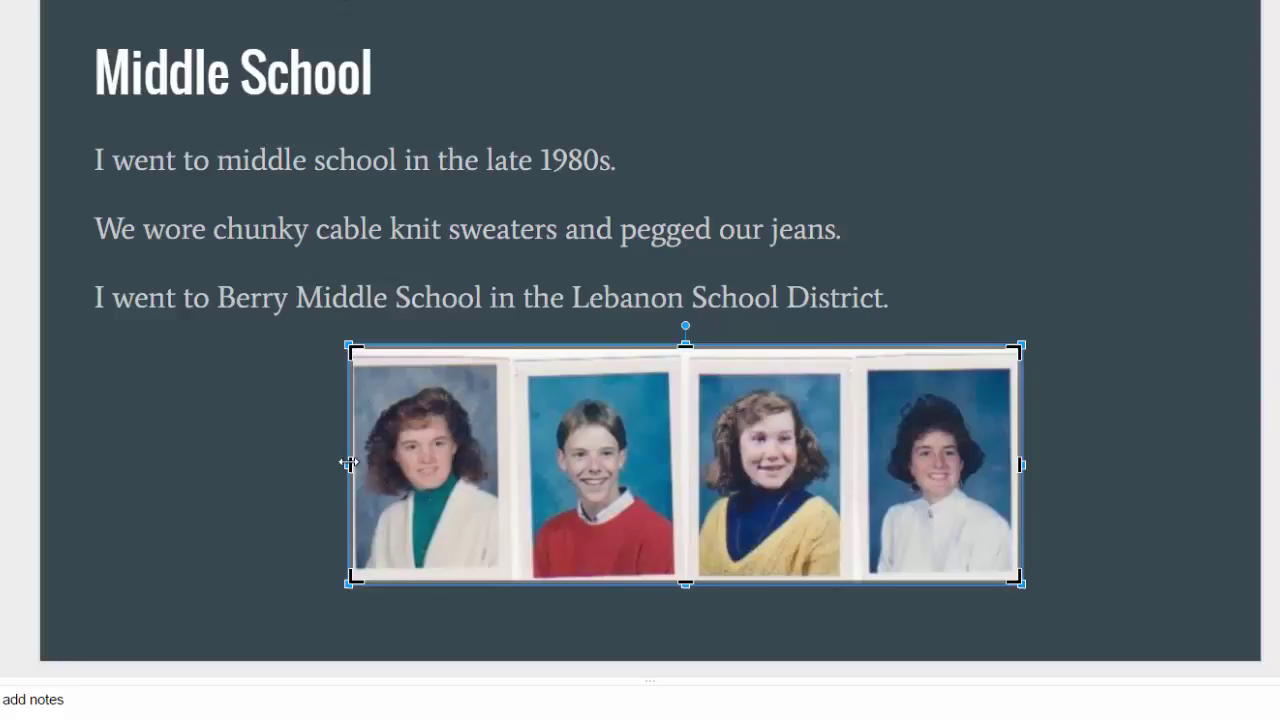
drag(349, 463, 593, 482)
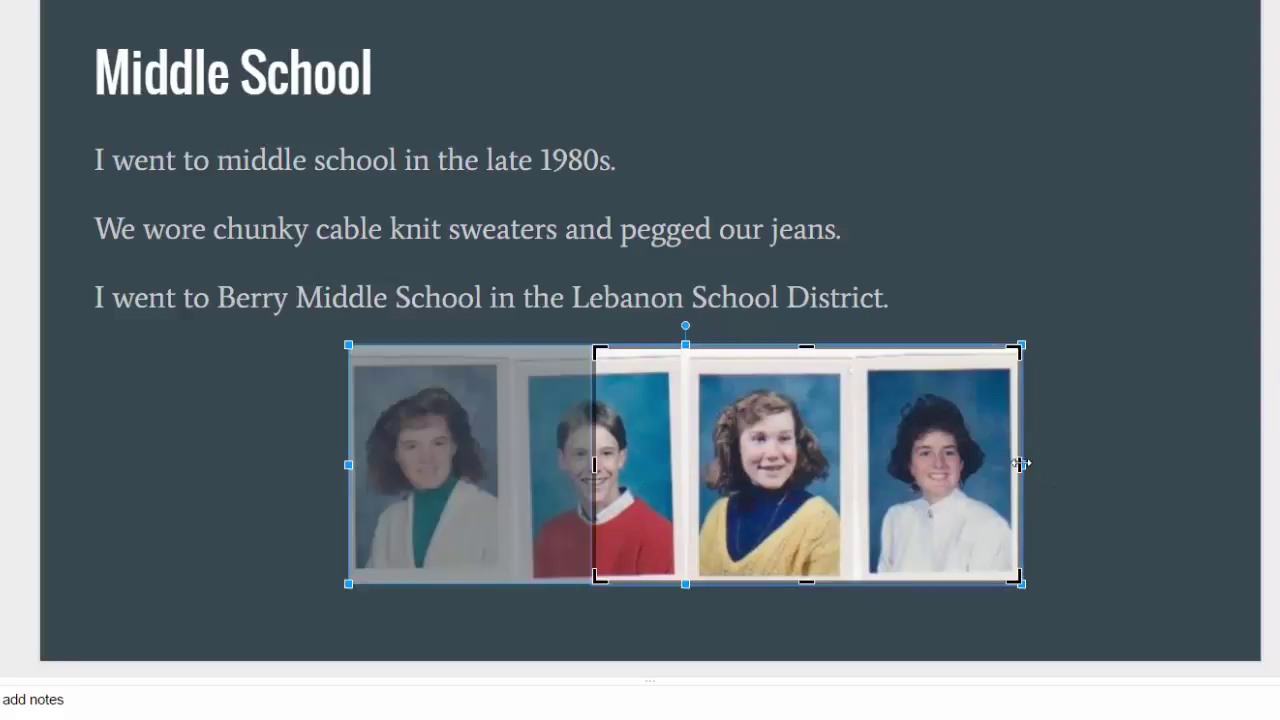
drag(1018, 463, 849, 463)
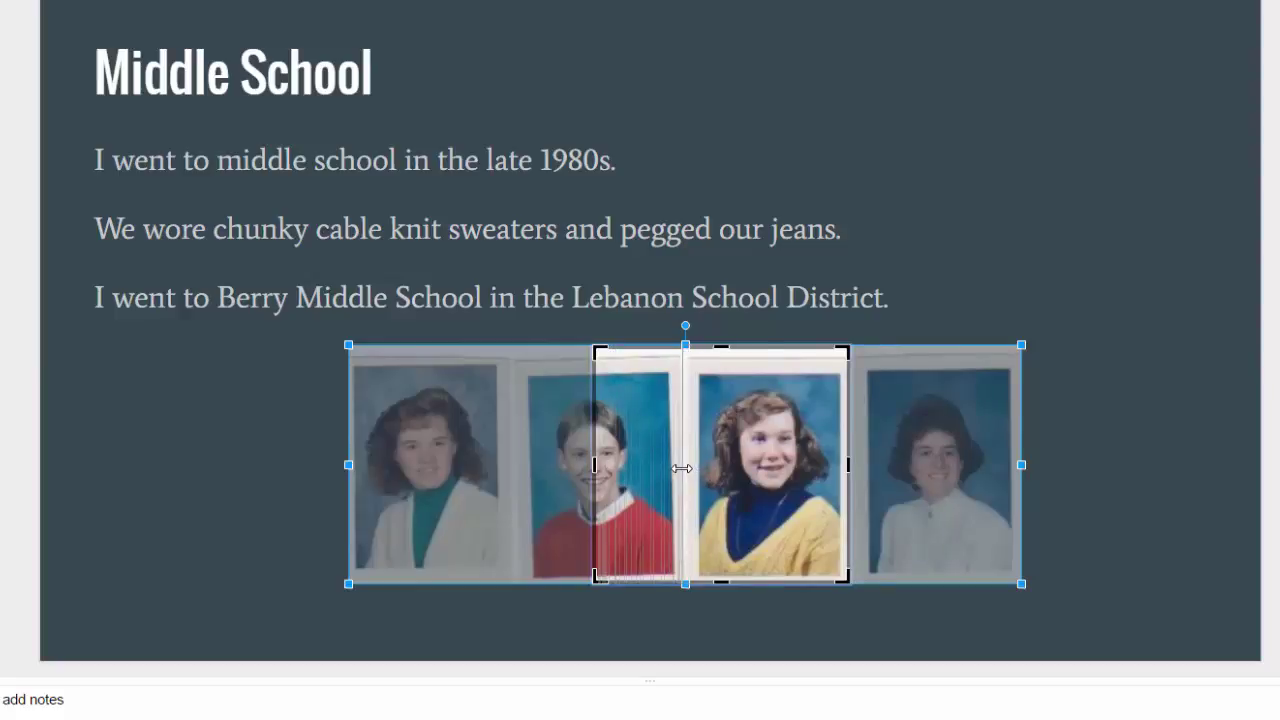
drag(681, 468, 681, 468)
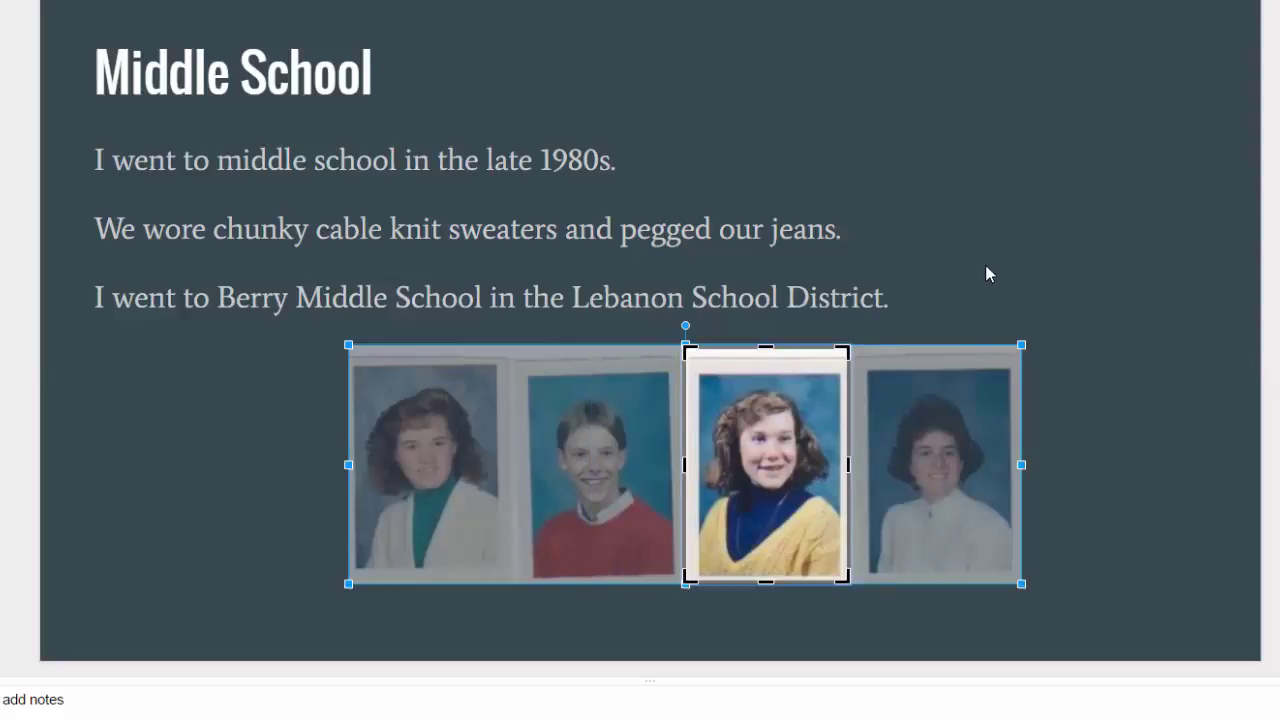
key(Return)
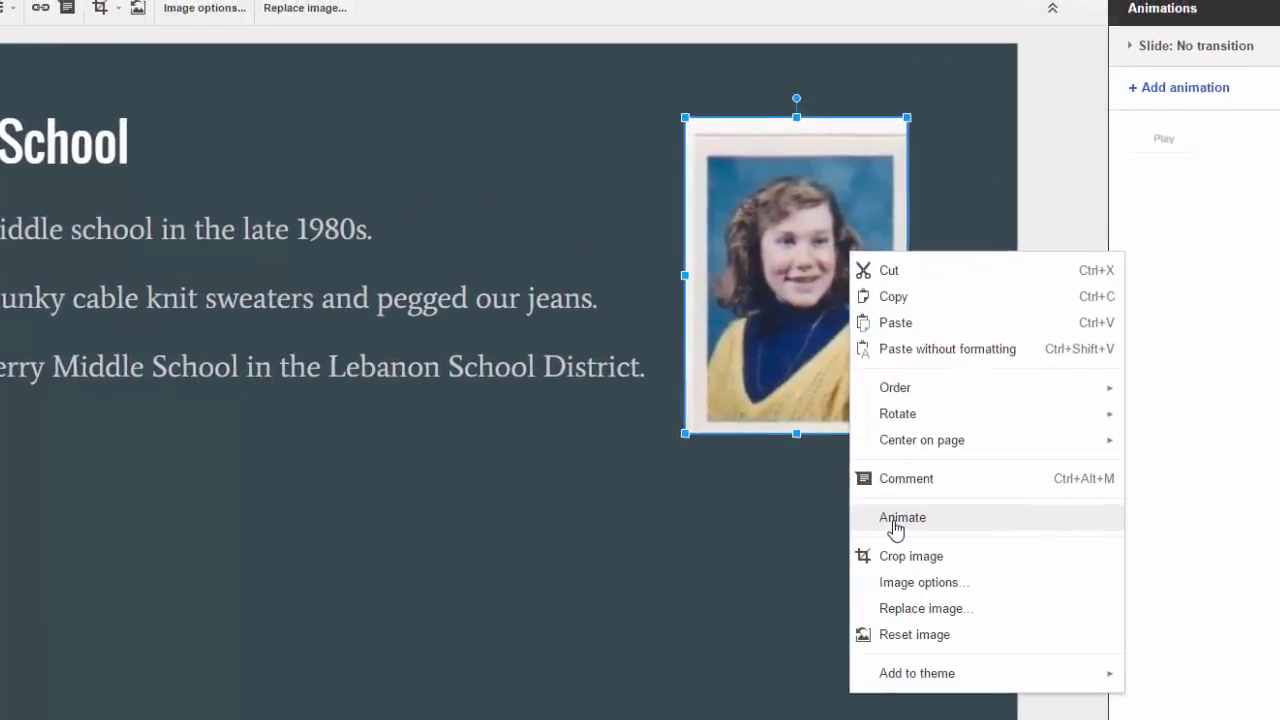
Step: Give the yellow-sweater photo a Fly in from bottom animation on click, and preview it
click(1069, 470)
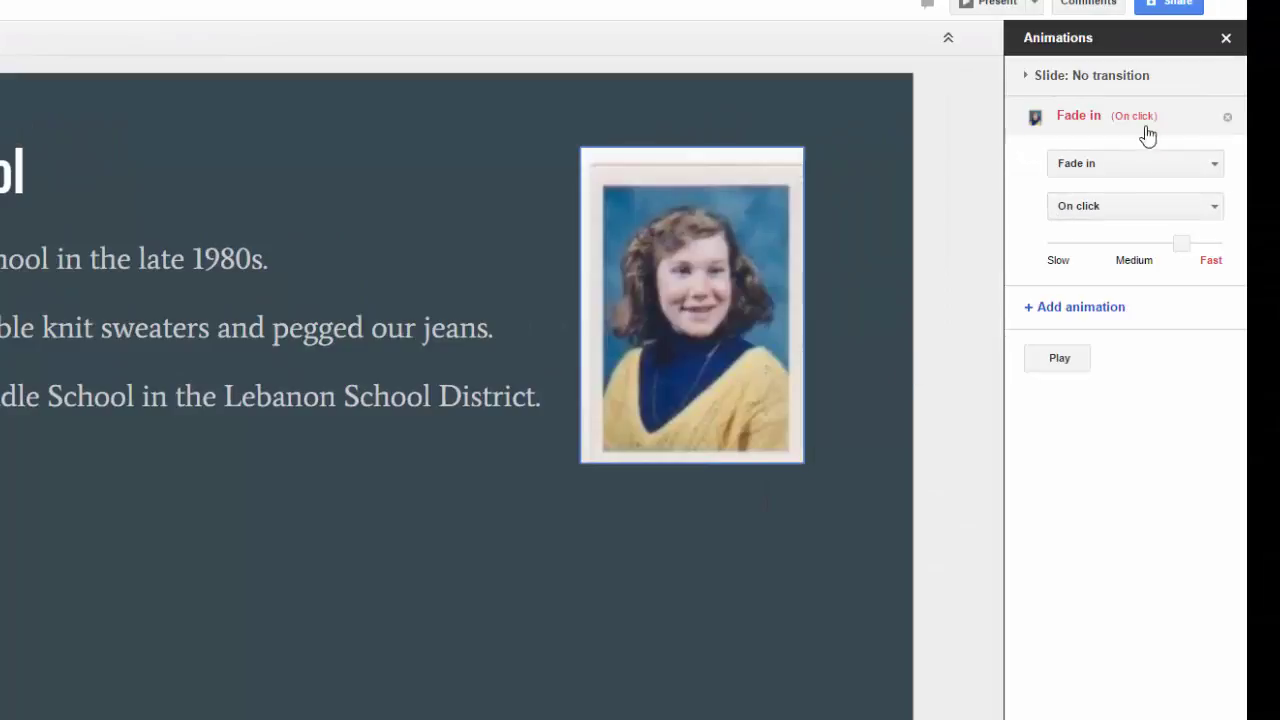
click(1150, 164)
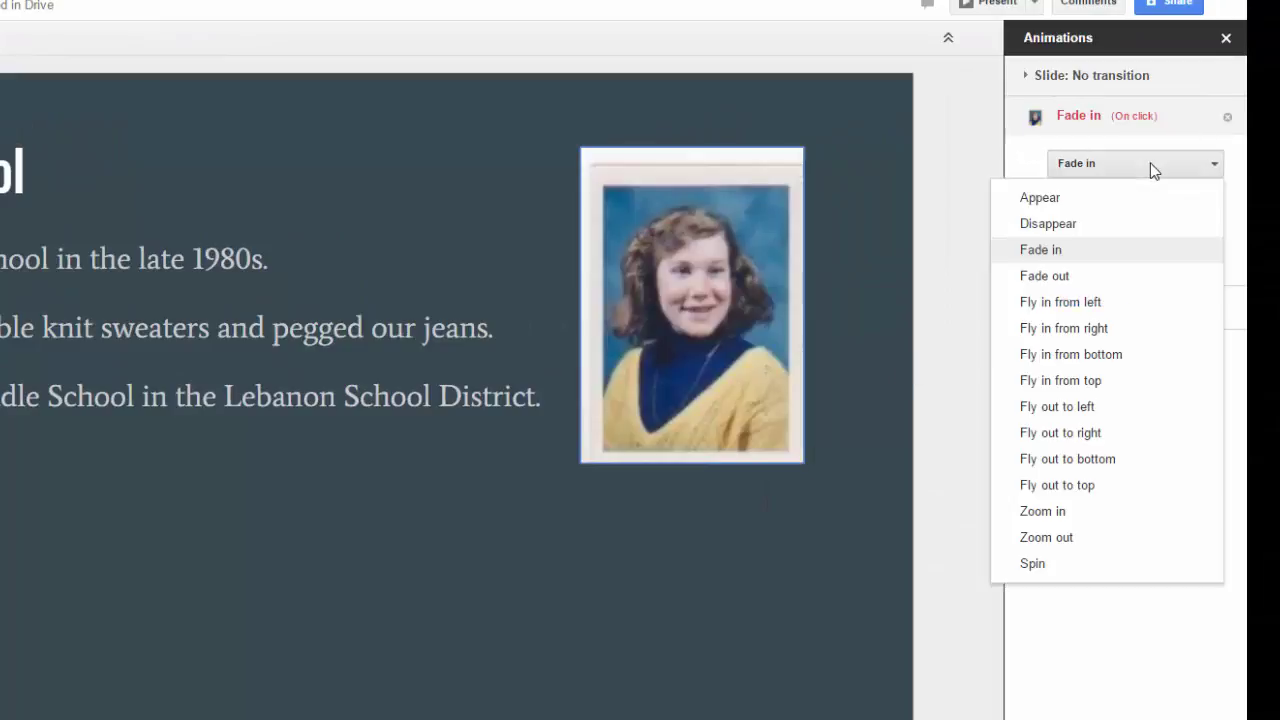
click(1100, 356)
click(1059, 376)
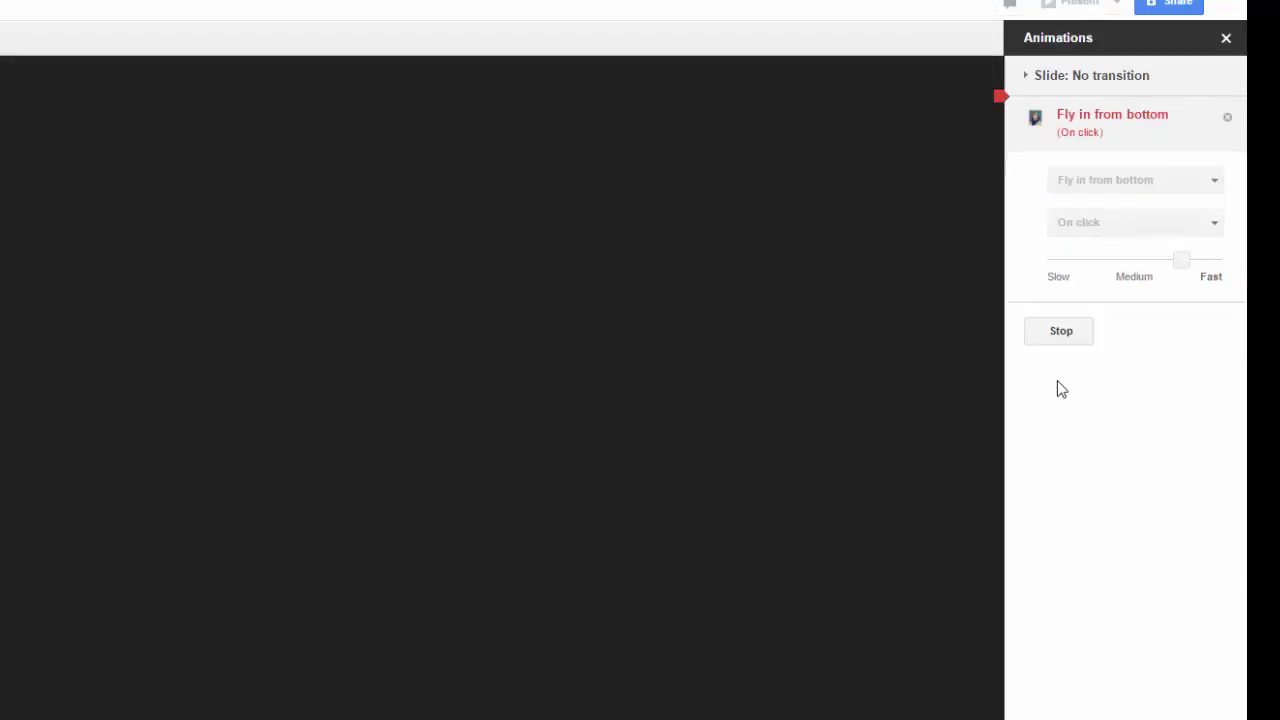